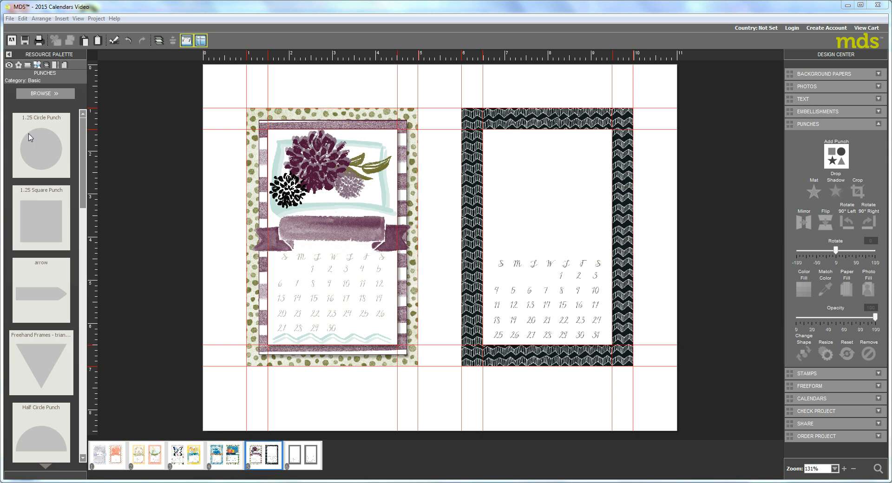
Place a 1.25 Square Punch over the right calendar's upper area, stretched to about 238 by 138, and fill it with Color Me Autumn - 2
left_click_drag(38, 222, 612, 153)
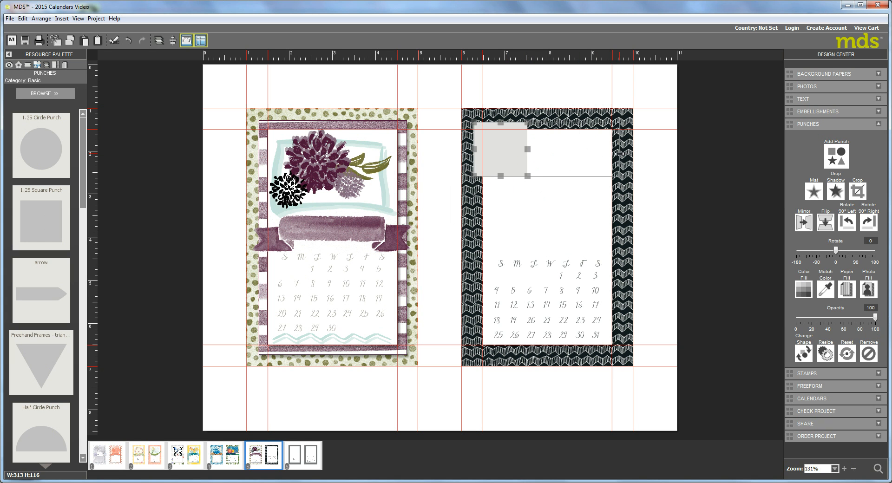
left_click_drag(551, 177, 557, 203)
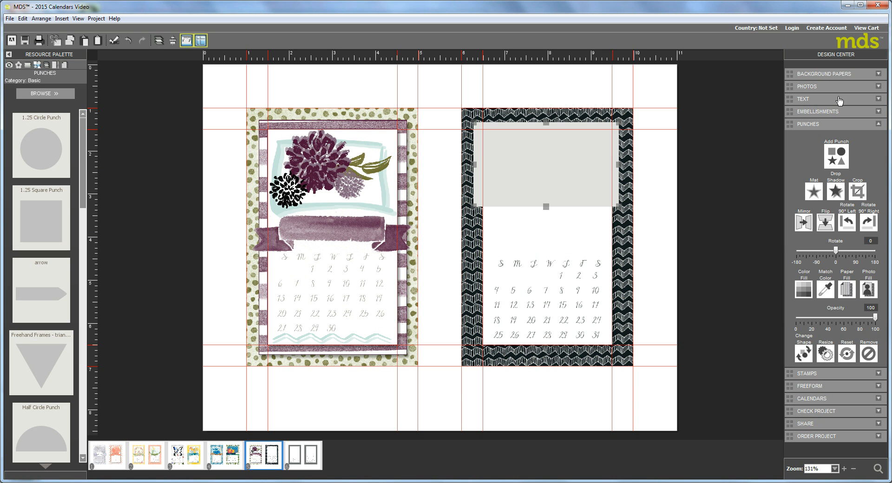
left_click(850, 291)
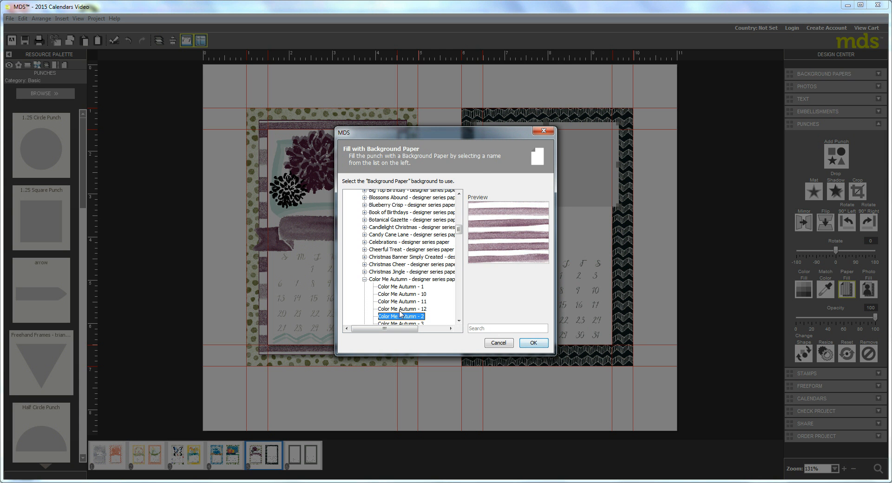
left_click(537, 344)
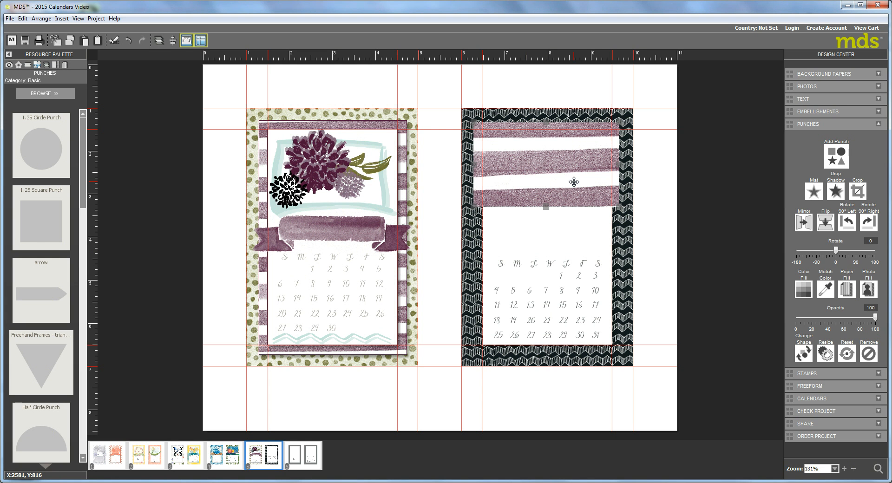
Shrink the upper rectangle punch's paper image and move it completely outside the punch opening, leaving the shape empty
double_click(534, 164)
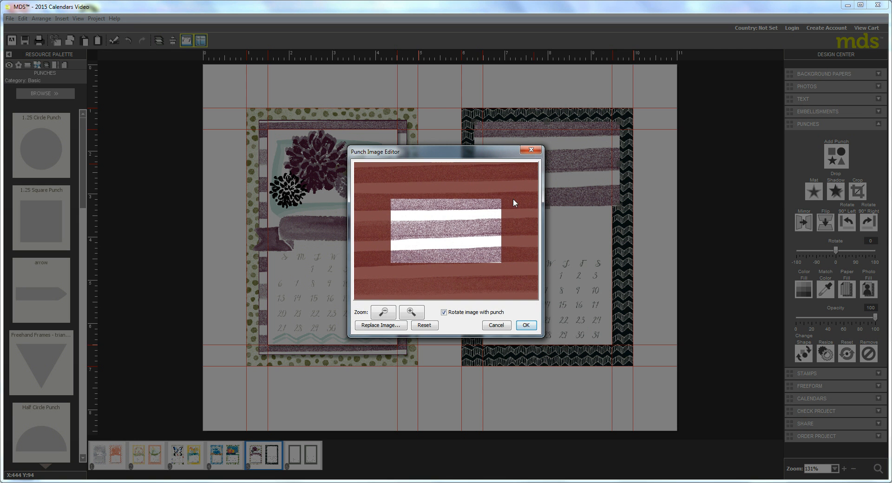
left_click(383, 315)
left_click(383, 315)
left_click(383, 316)
left_click(384, 316)
left_click(383, 312)
left_click(382, 313)
left_click(383, 313)
left_click(383, 313)
left_click(383, 312)
left_click(382, 312)
left_click(382, 313)
left_click(382, 313)
left_click_drag(458, 234, 357, 155)
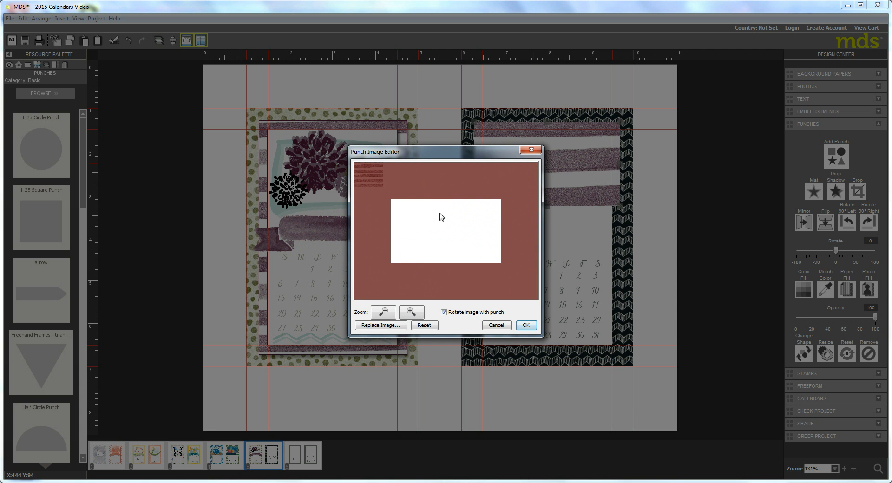
left_click(526, 325)
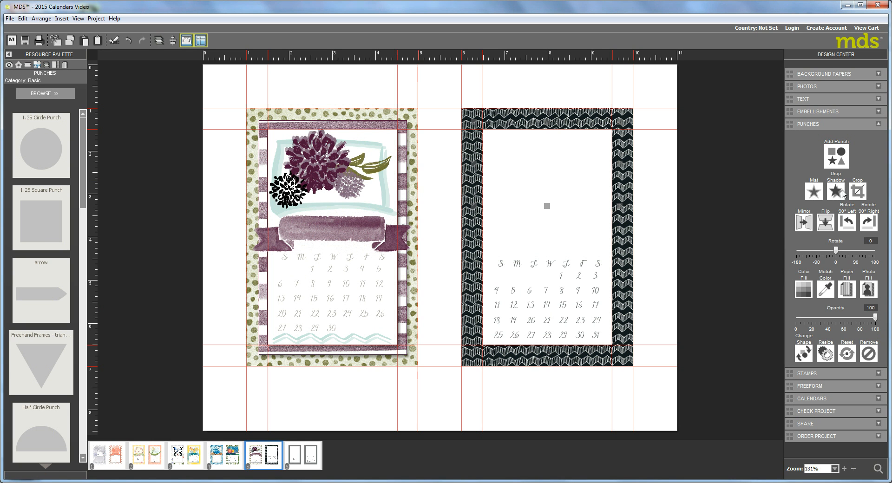
Give the empty rectangle punch a dark plum drop shadow with 66% opacity and full blur
left_click(839, 192)
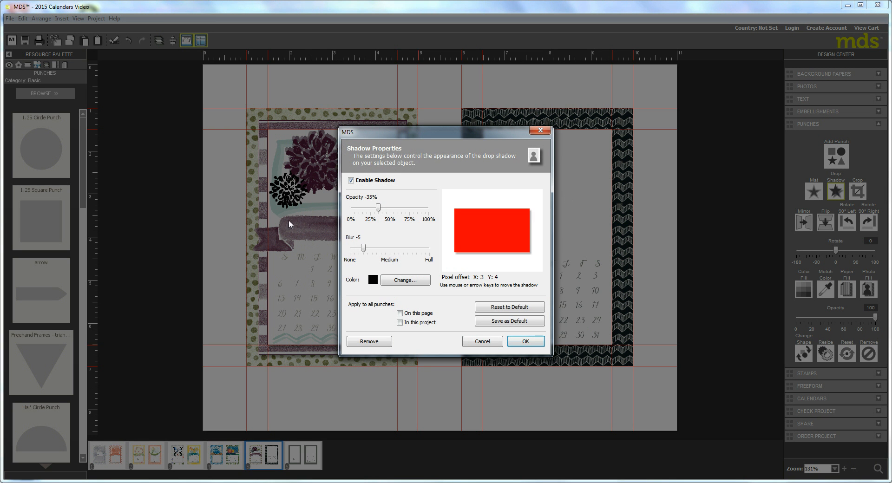
left_click_drag(379, 210, 404, 212)
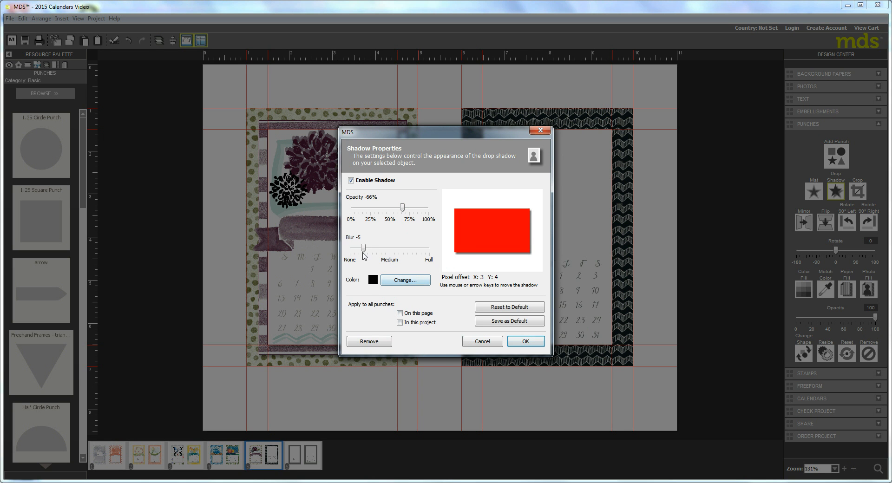
left_click_drag(364, 249, 428, 251)
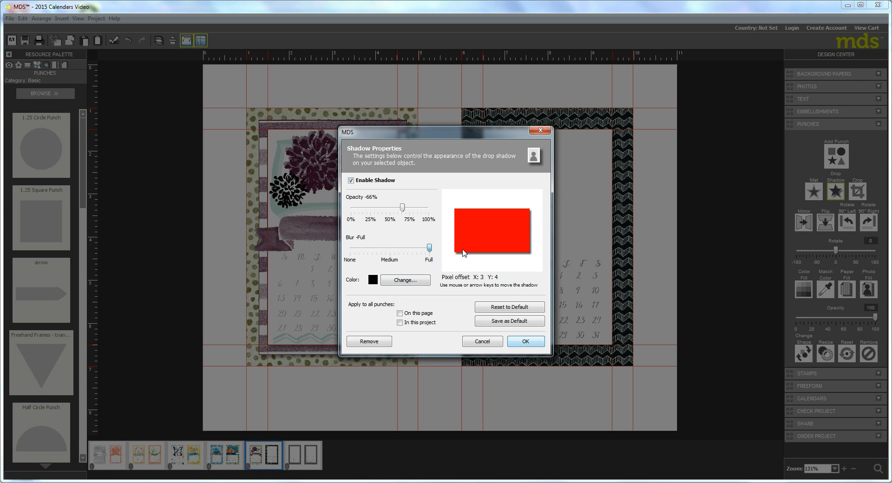
left_click(413, 280)
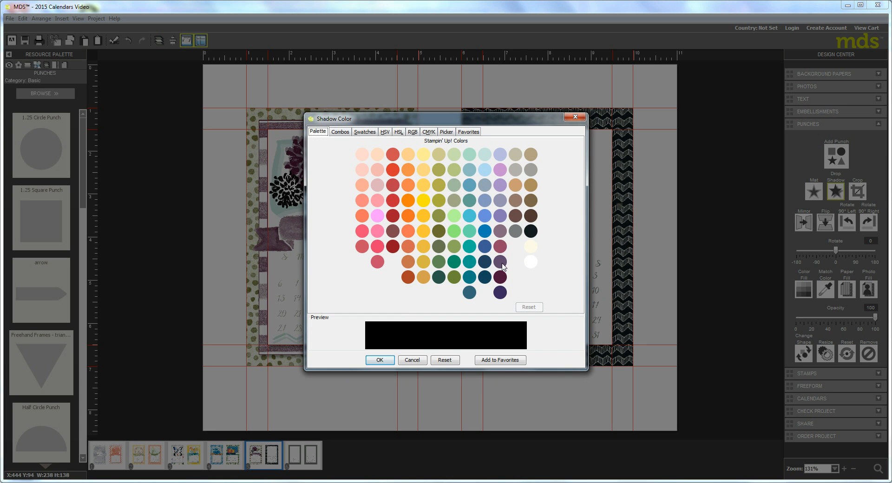
left_click(500, 277)
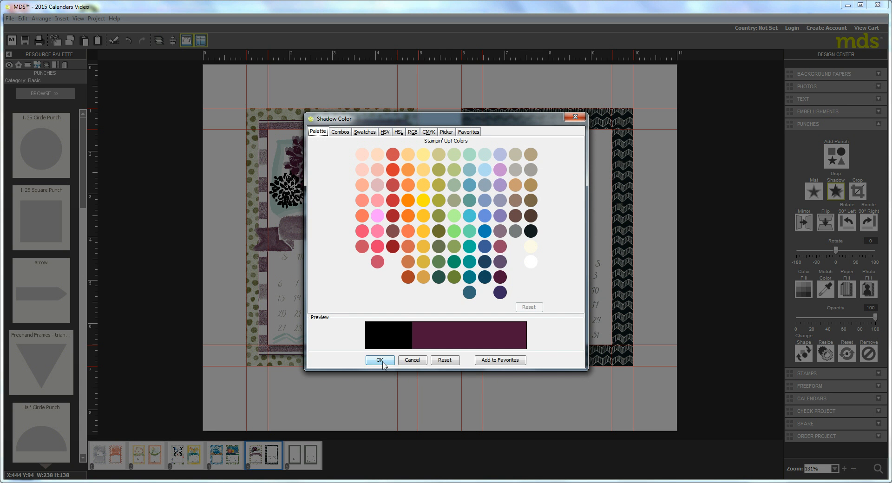
left_click(379, 360)
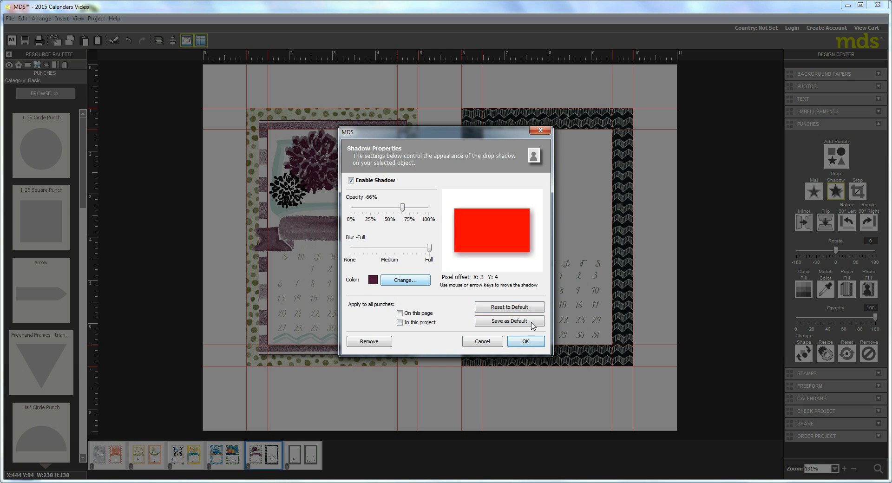
left_click(526, 342)
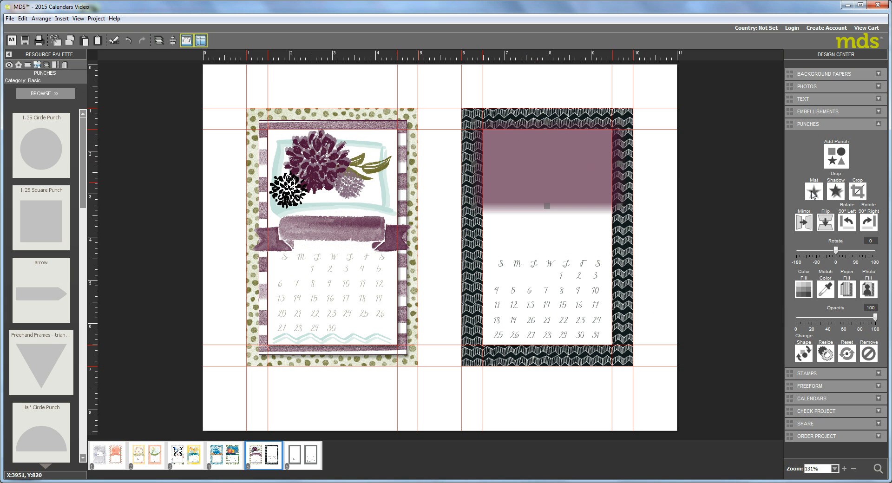
Set the plum drop shadow's opacity to 61%
left_click(835, 191)
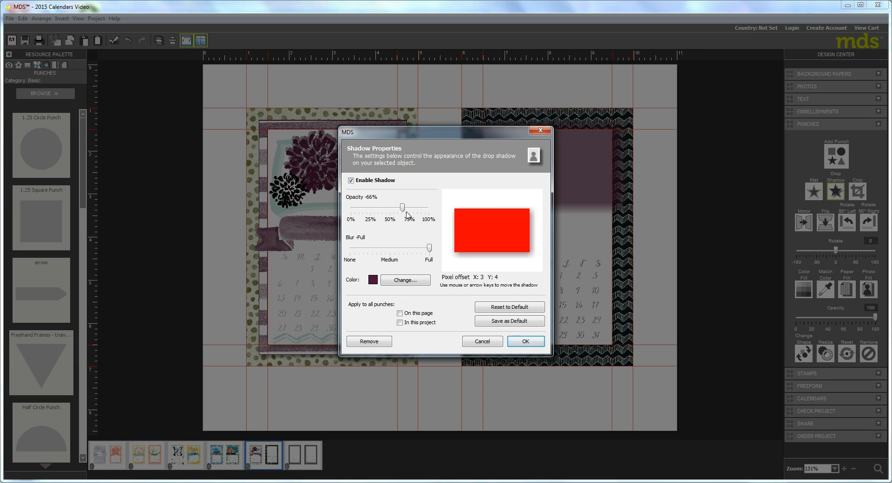
left_click_drag(405, 215, 403, 216)
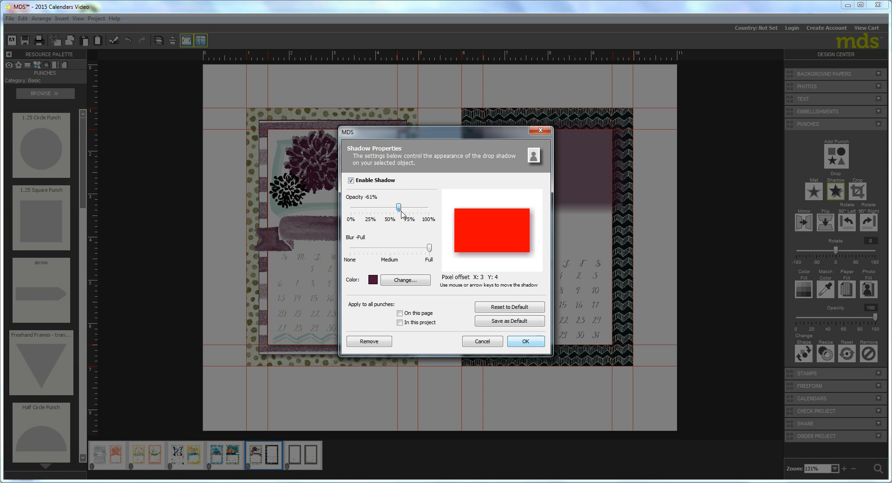
left_click(522, 342)
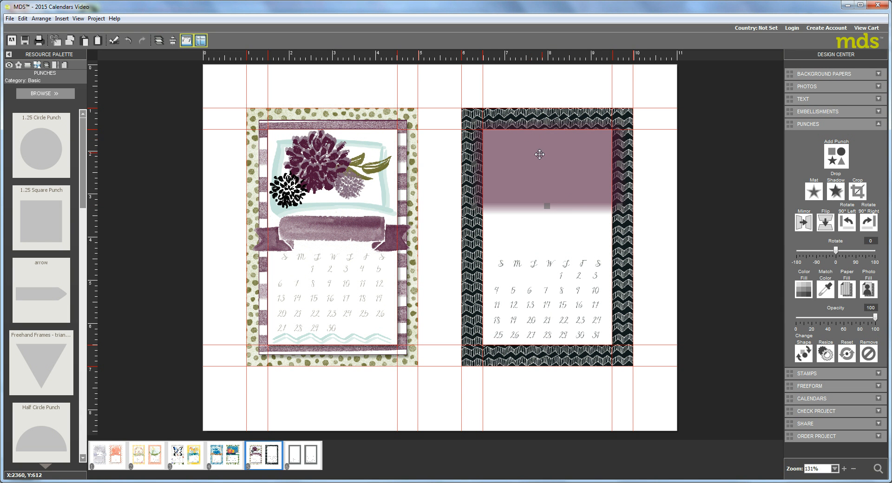
Add a second square punch below the plum area, widened to about 233 by 59, and fill it with Color Me Autumn - 2
left_click_drag(42, 219, 617, 216)
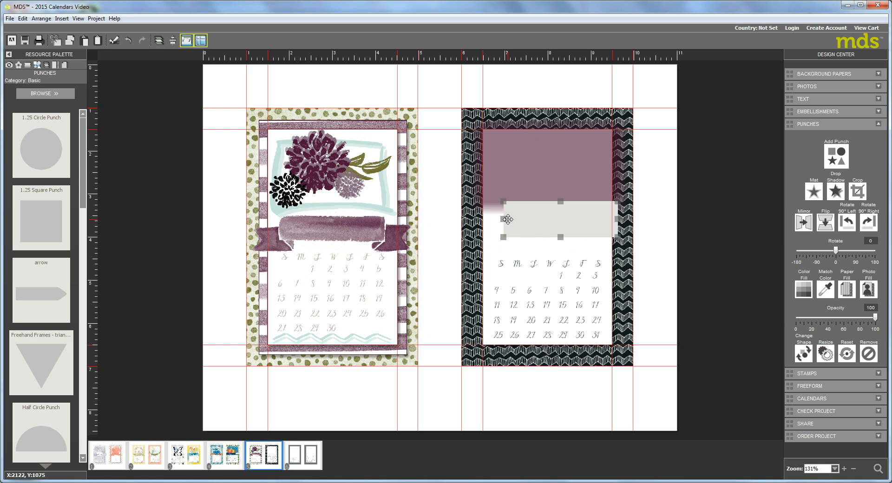
left_click_drag(503, 218, 476, 222)
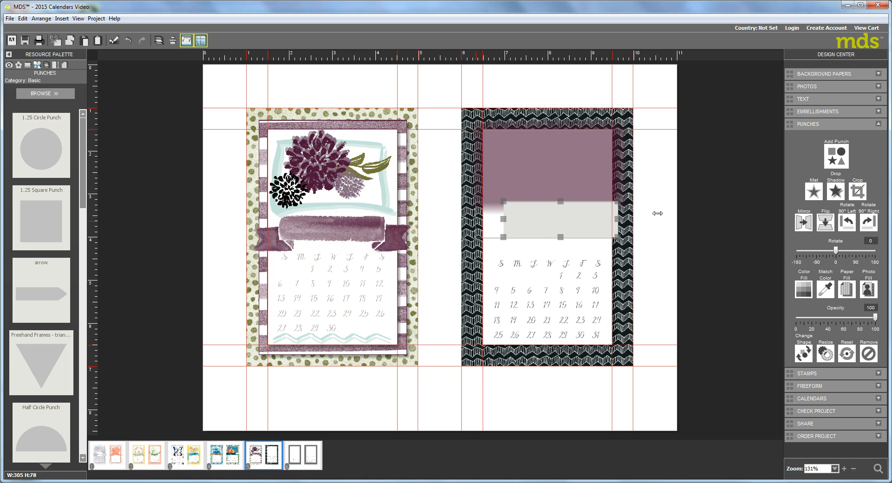
left_click(843, 289)
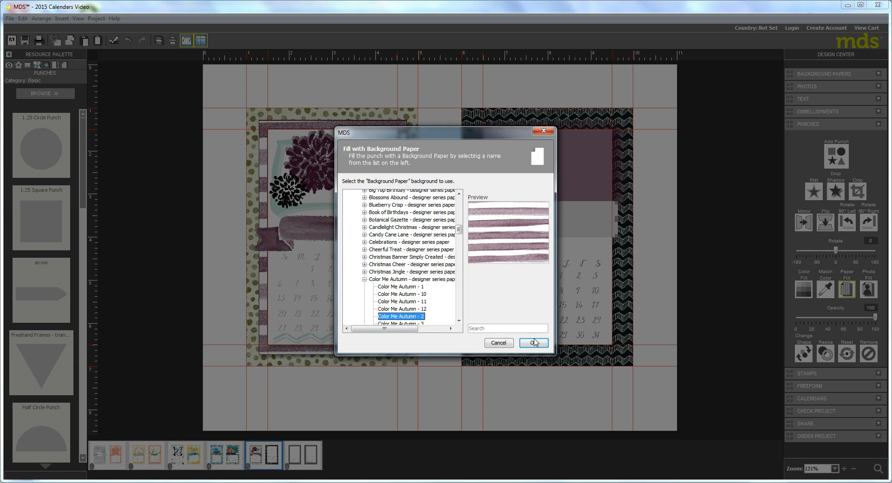
left_click(535, 343)
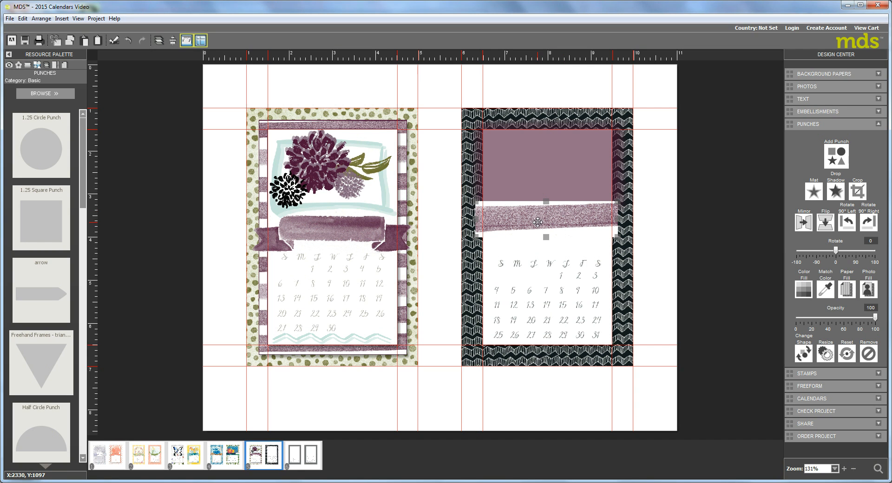
Shrink the lower strip punch's paper image and move it completely outside the punch opening
double_click(538, 222)
left_click(385, 312)
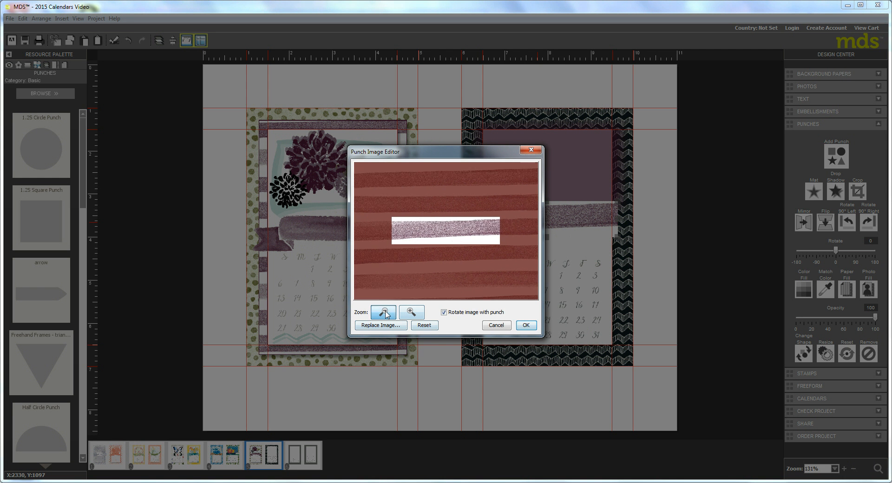
left_click(385, 311)
left_click(385, 310)
left_click(385, 311)
left_click(385, 311)
left_click(385, 311)
left_click(385, 310)
left_click(385, 310)
left_click_drag(451, 230, 400, 183)
left_click(526, 325)
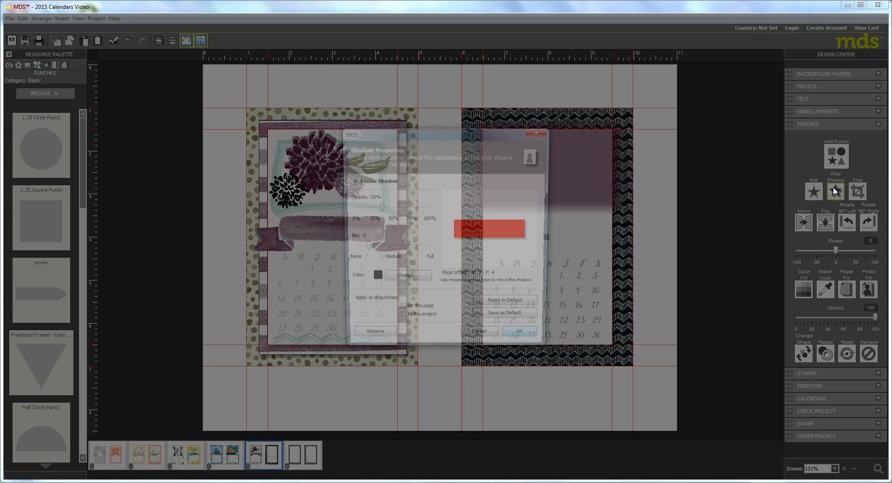
Give the empty strip punch a beige drop shadow with increased opacity and full blur
left_click(835, 191)
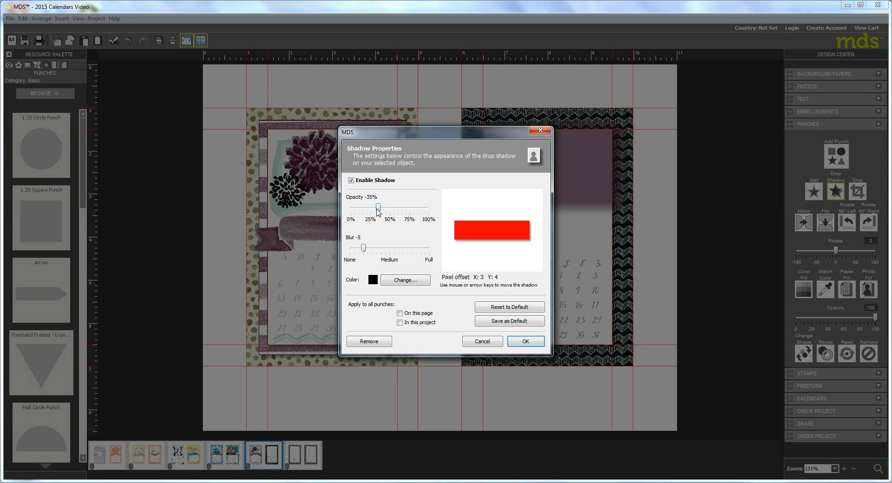
left_click_drag(379, 208, 399, 214)
left_click_drag(364, 248, 430, 249)
left_click(406, 281)
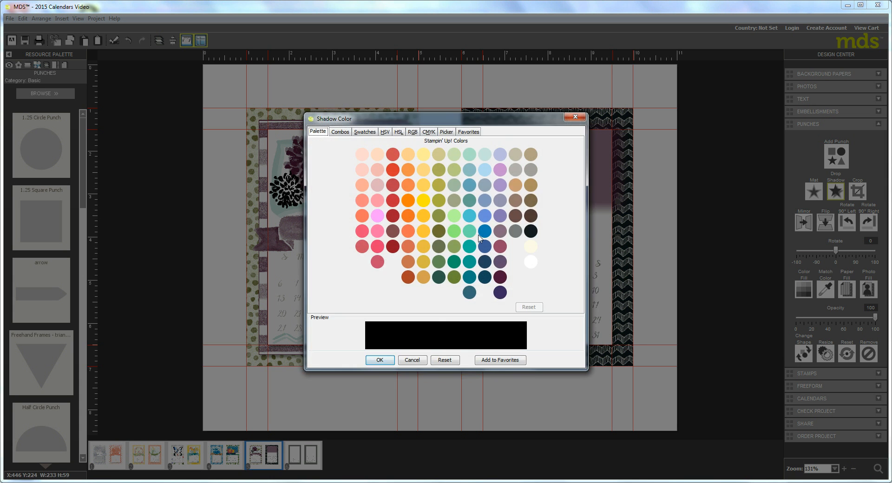
left_click(513, 156)
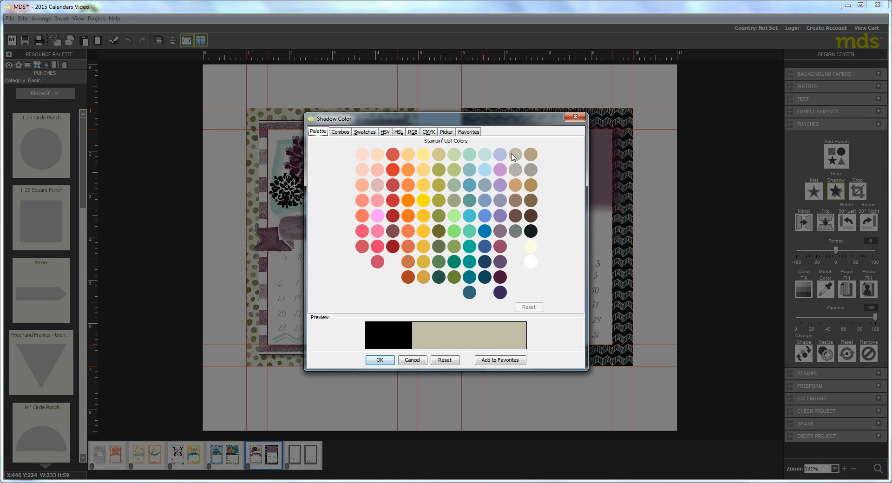
left_click(389, 363)
left_click(525, 342)
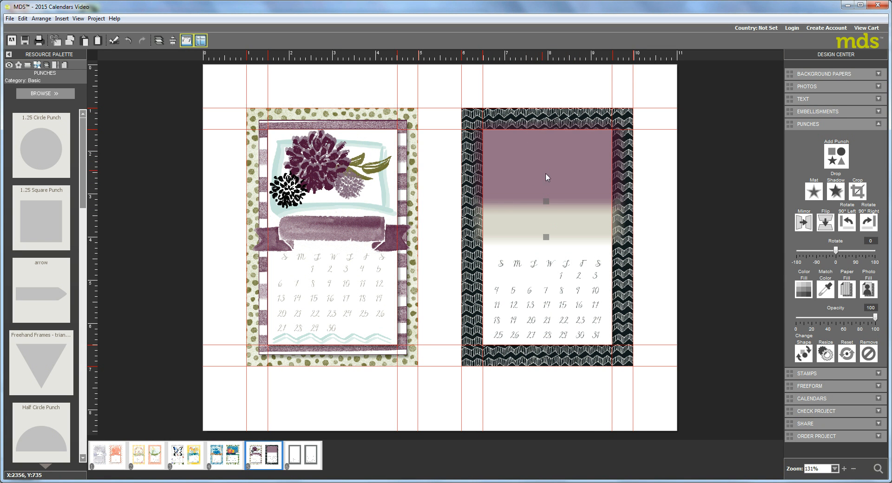
Place a 1.25 Circle Punch on the plum area, slightly right of centre, and fill it with Color Me Autumn - 2 paper
left_click_drag(40, 149, 566, 166)
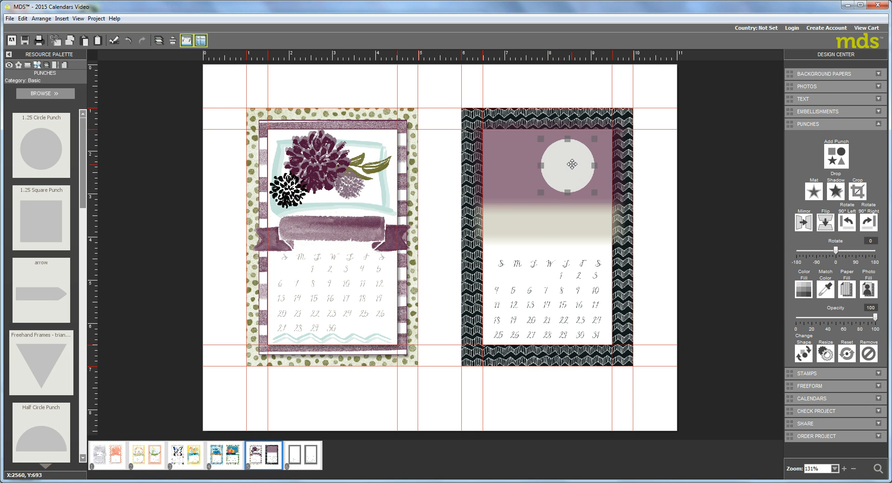
left_click_drag(562, 166, 557, 166)
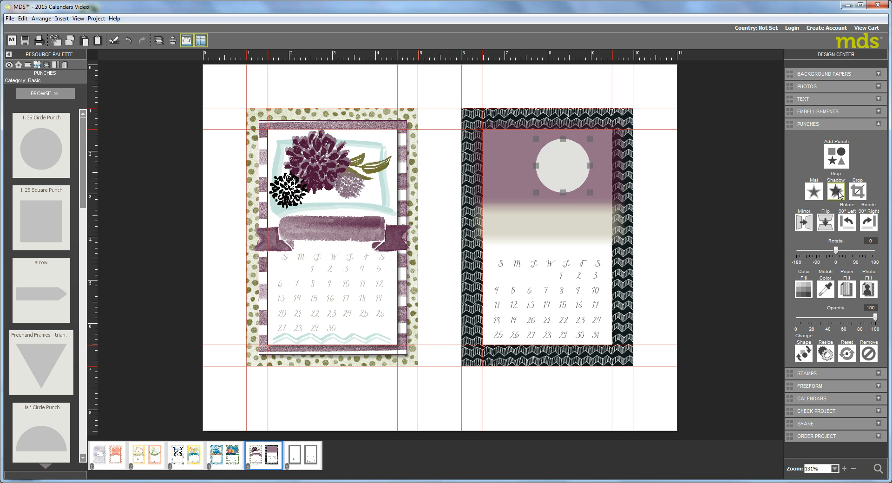
left_click(848, 293)
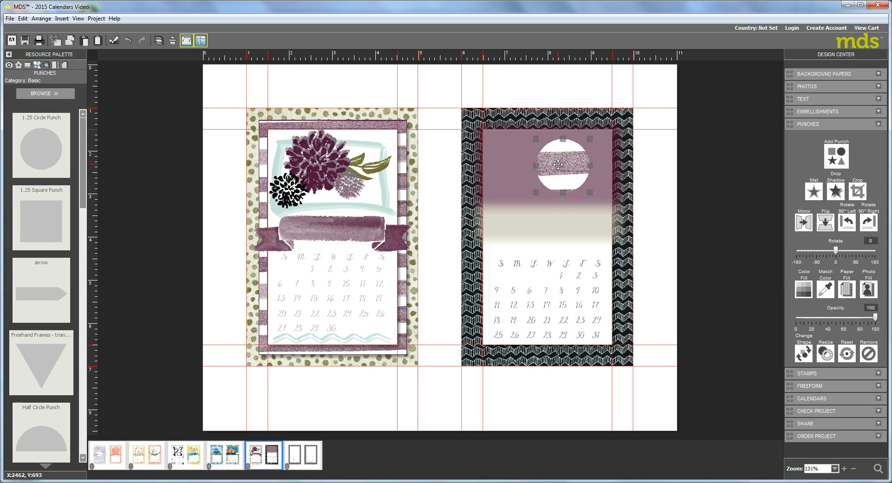
Shrink the circle punch's paper image and move it completely outside the circular opening
double_click(559, 164)
left_click(383, 312)
left_click(384, 312)
left_click(384, 313)
left_click(385, 313)
left_click(385, 313)
left_click(385, 313)
left_click(385, 312)
left_click(385, 312)
left_click(384, 311)
left_click(384, 311)
left_click(384, 312)
left_click_drag(460, 233, 381, 145)
left_click(529, 325)
Give the empty circle punch a white drop shadow with 64% opacity and full blur, and enlarge the circle slightly
left_click(837, 191)
left_click_drag(379, 210, 401, 211)
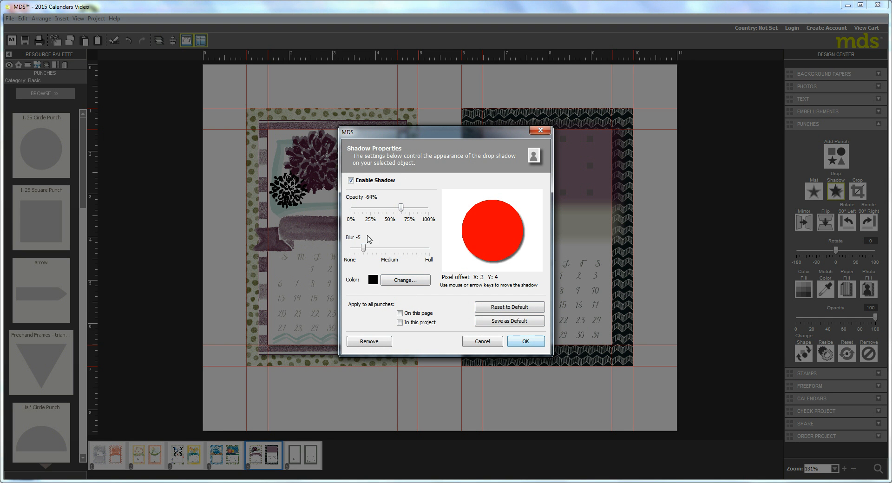
left_click_drag(365, 253, 433, 255)
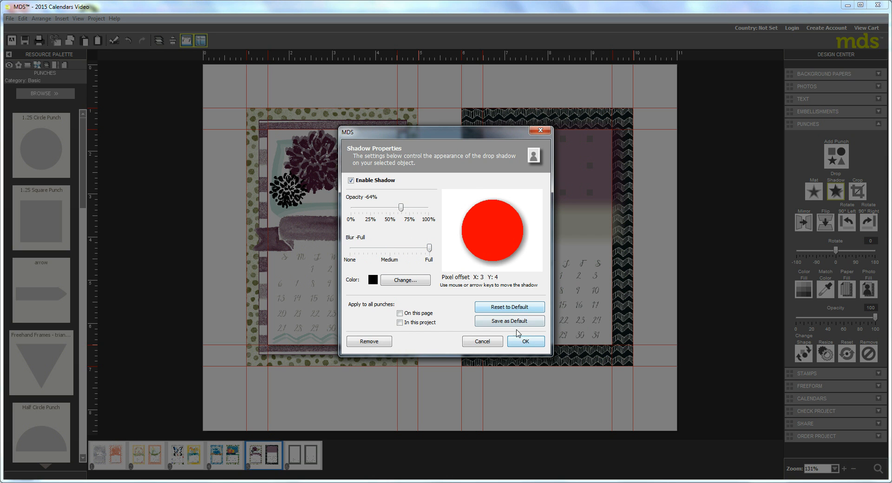
left_click(405, 281)
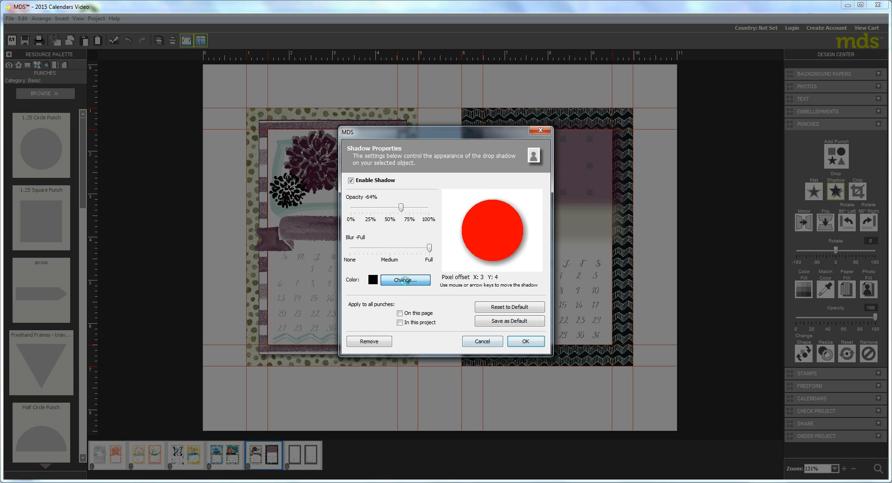
left_click(531, 262)
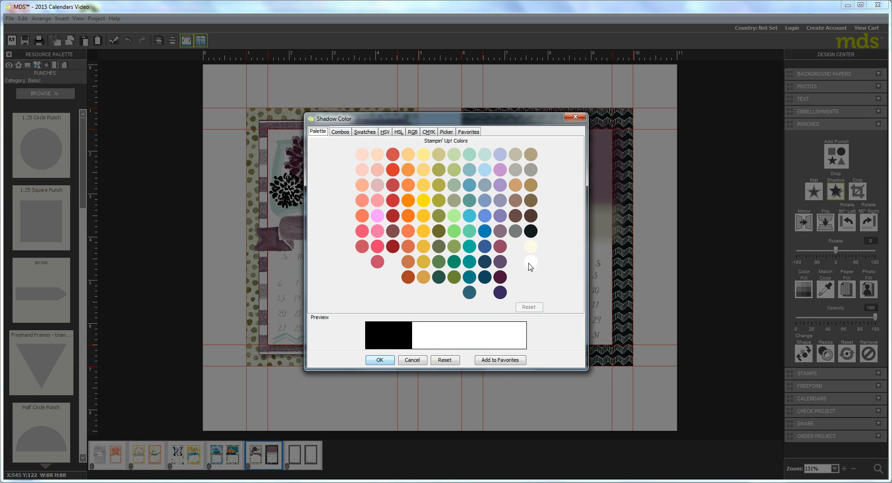
left_click(379, 360)
left_click(541, 345)
left_click_drag(562, 170, 591, 204)
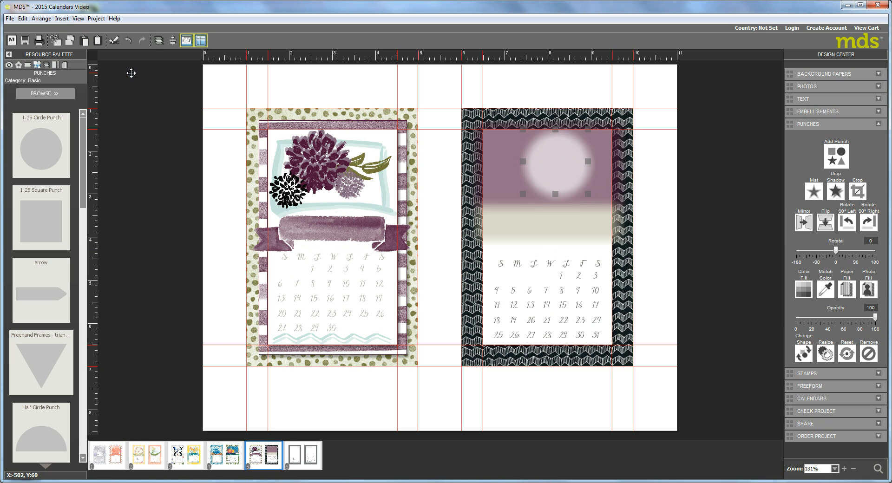
Paste a smaller copy of the white circle punch onto the moon's centre and move another copy to the plum area's lower-left edge
key("ctrl+v")
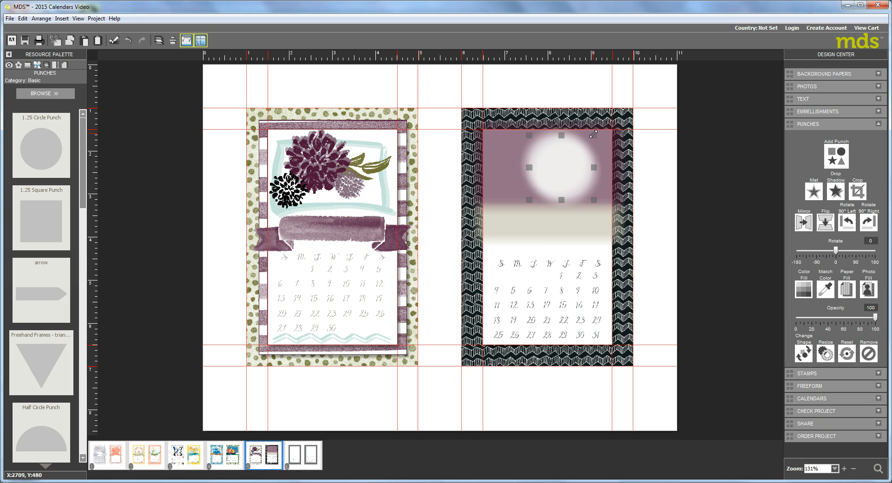
left_click_drag(595, 135, 559, 167)
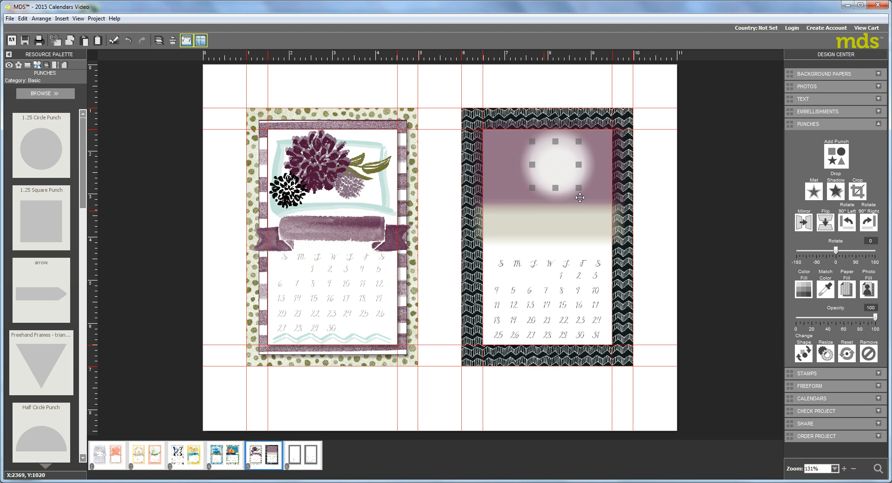
left_click_drag(561, 174, 502, 196)
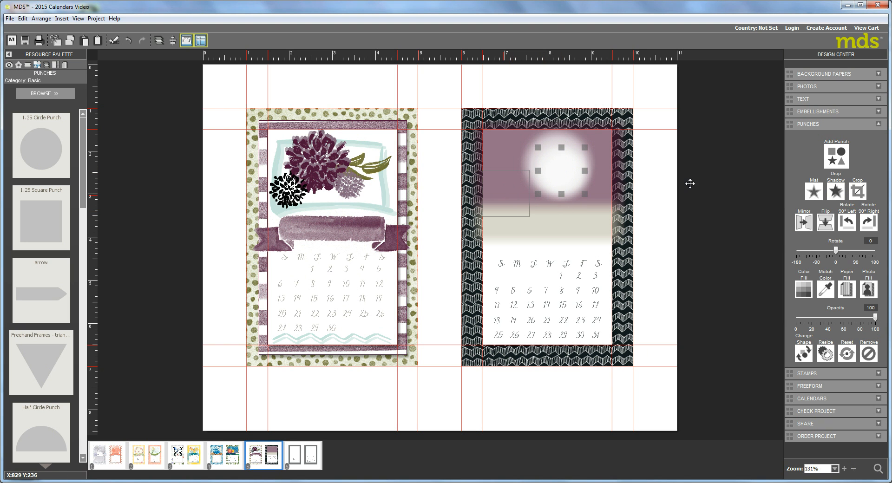
Change the moved circle punch's drop shadow colour to golden yellow and shrink the punch to a small glow
left_click(842, 192)
left_click(417, 284)
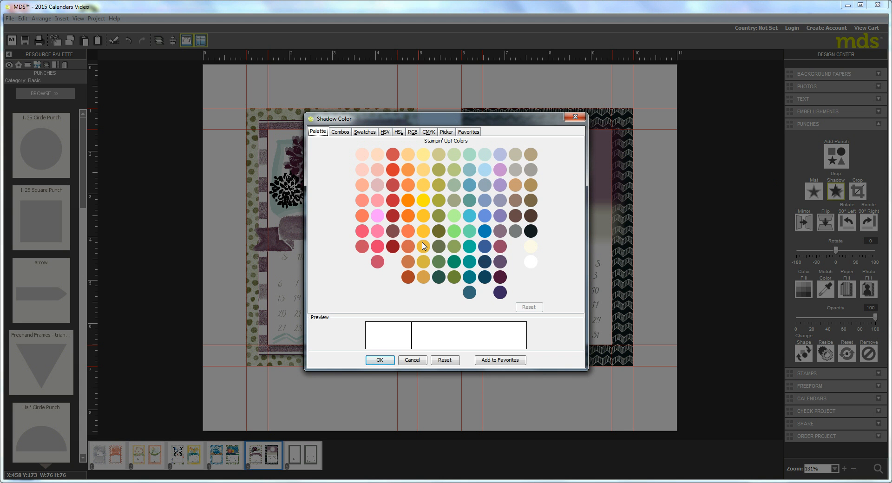
left_click(424, 246)
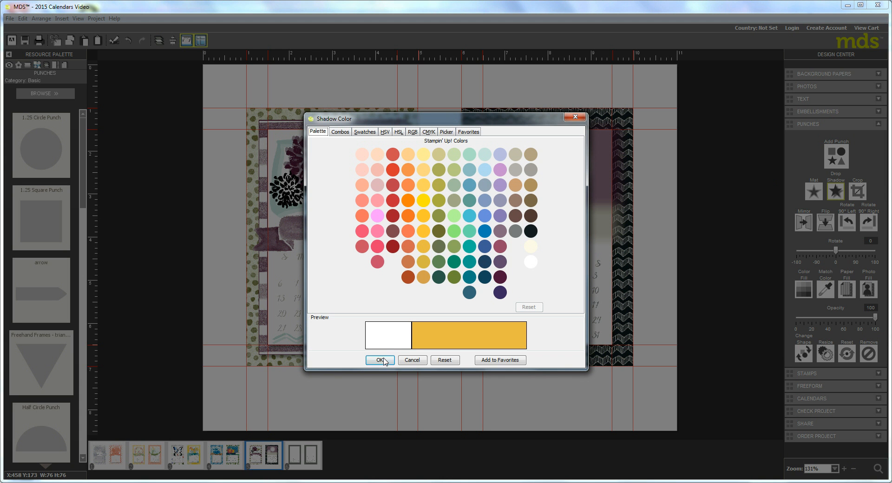
left_click(380, 359)
left_click(525, 346)
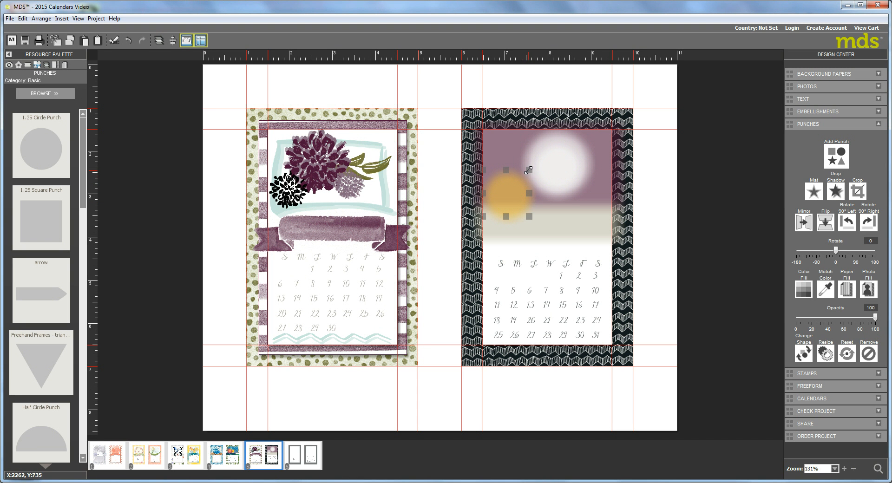
left_click_drag(529, 170, 501, 186)
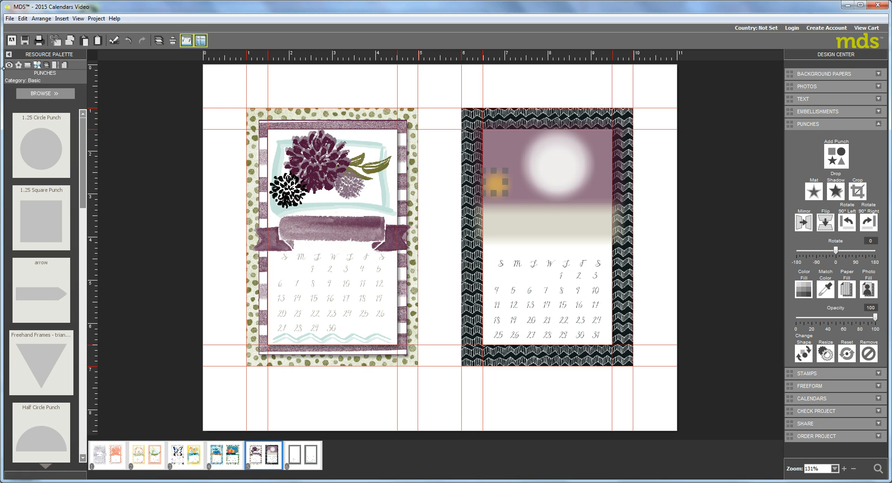
Load the Holiday Home stamps and place the light post stamp over the golden glow
left_click(28, 66)
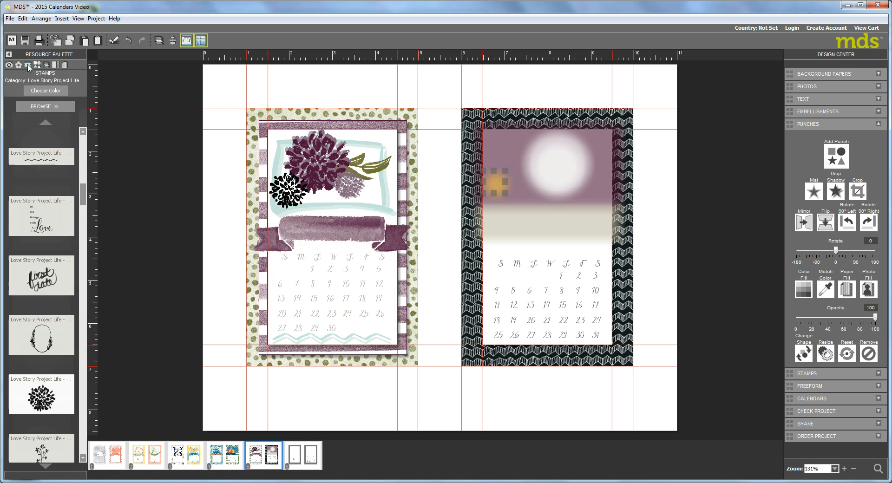
left_click(44, 108)
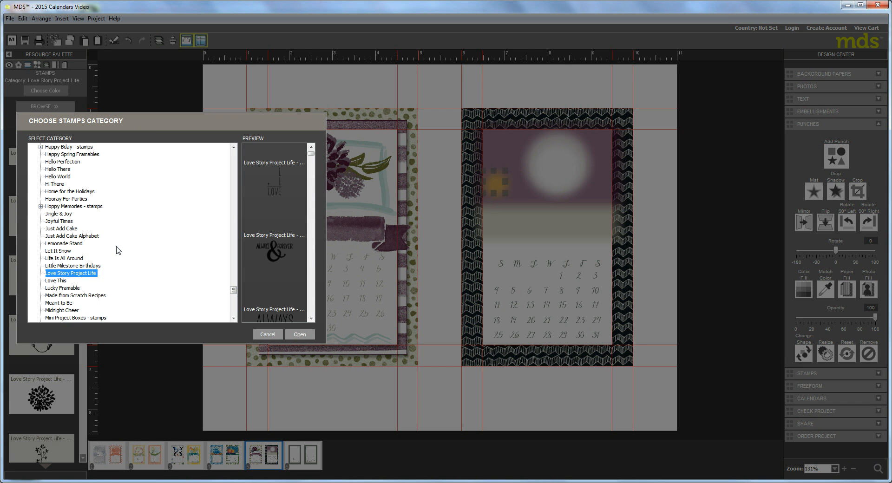
left_click_drag(233, 292, 230, 212)
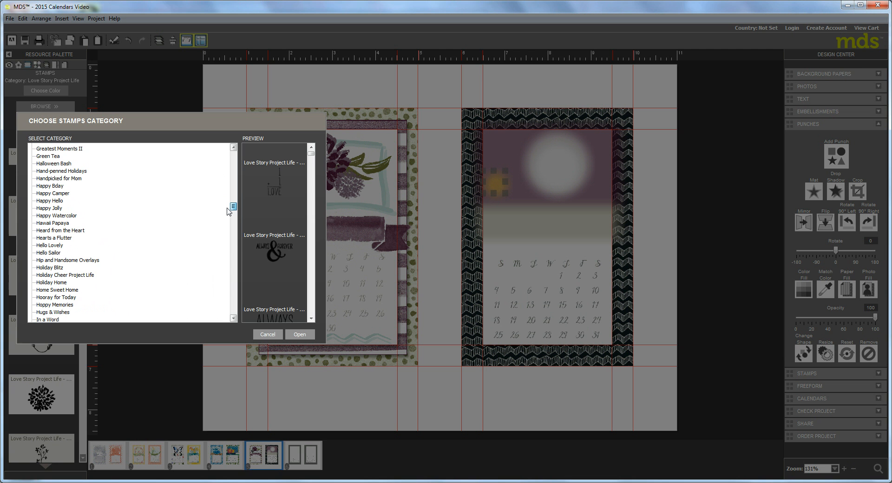
left_click(47, 283)
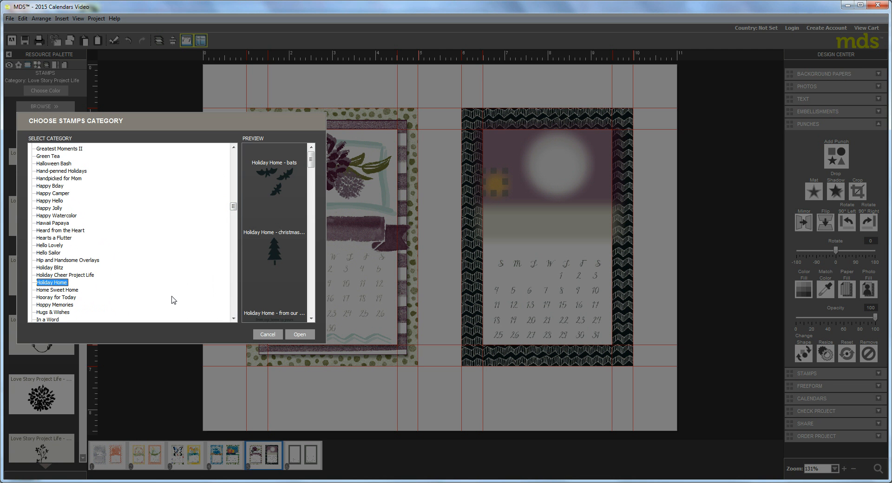
left_click(288, 335)
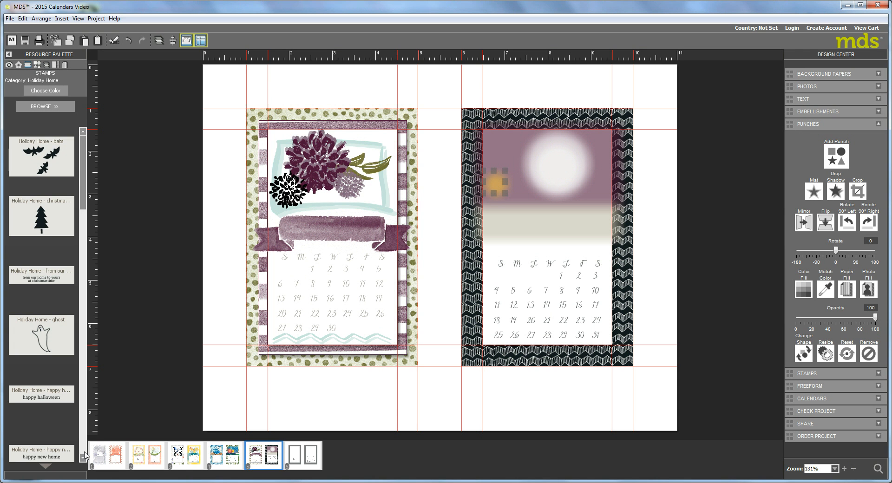
left_click(84, 457)
left_click(84, 457)
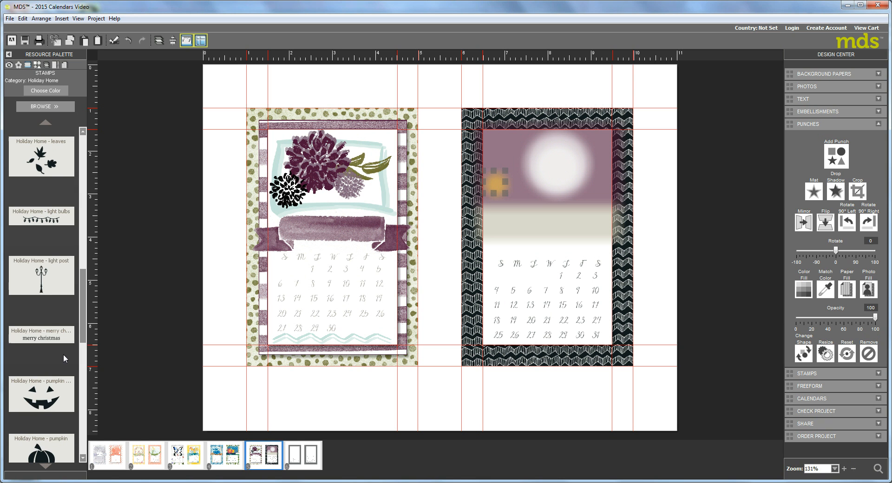
left_click_drag(41, 295, 503, 193)
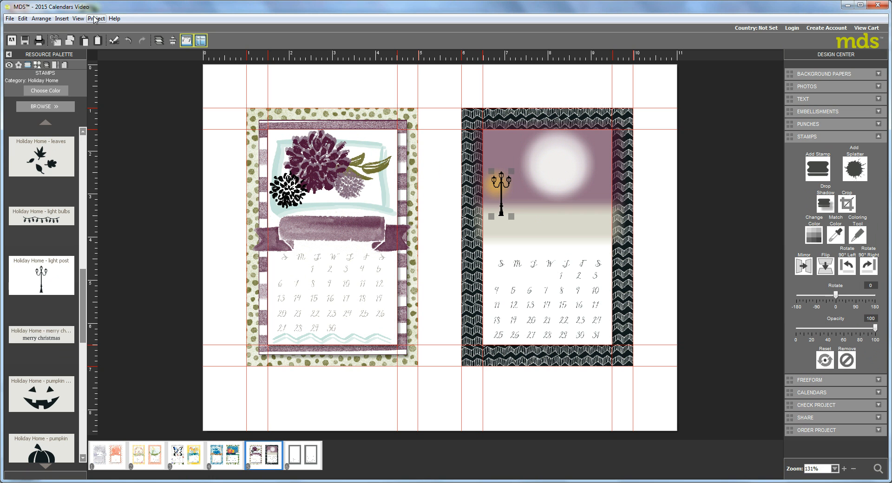
Reorder the page layers so the golden 1.25 Circle Punch sits above the Holiday Home light post stamp
left_click(78, 19)
mouse_move(104, 143)
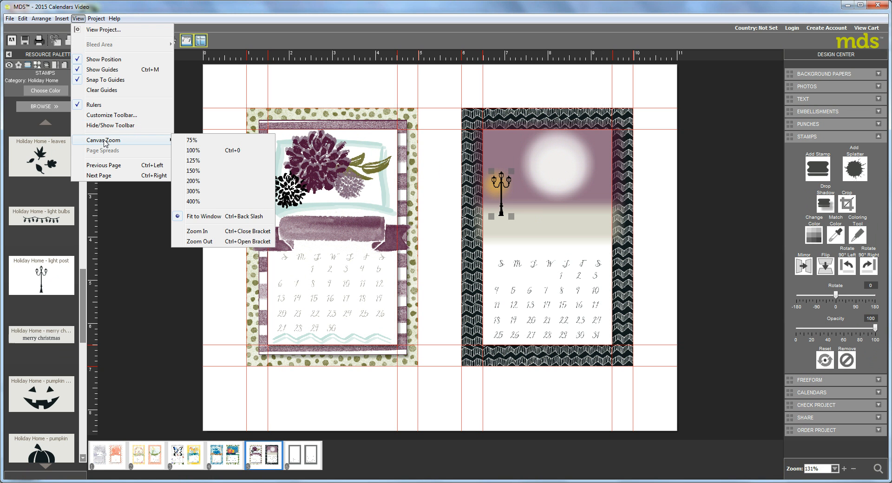
left_click(195, 203)
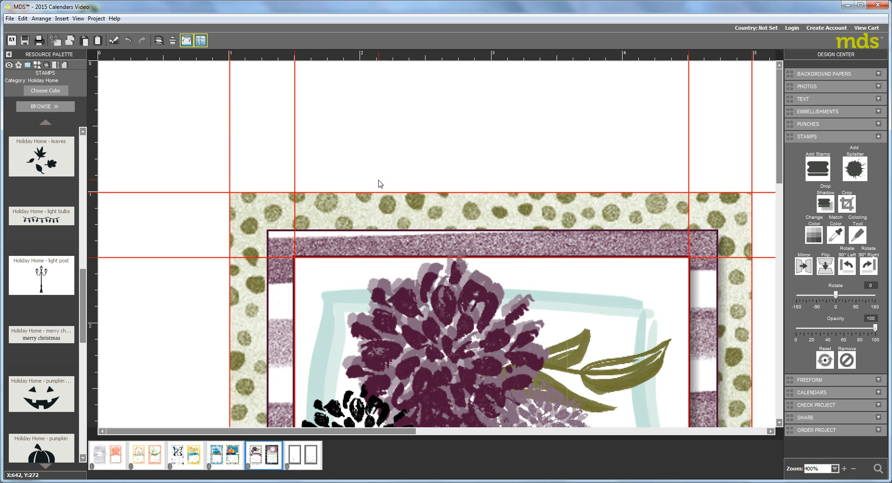
left_click_drag(780, 177, 783, 230)
left_click_drag(354, 434, 613, 434)
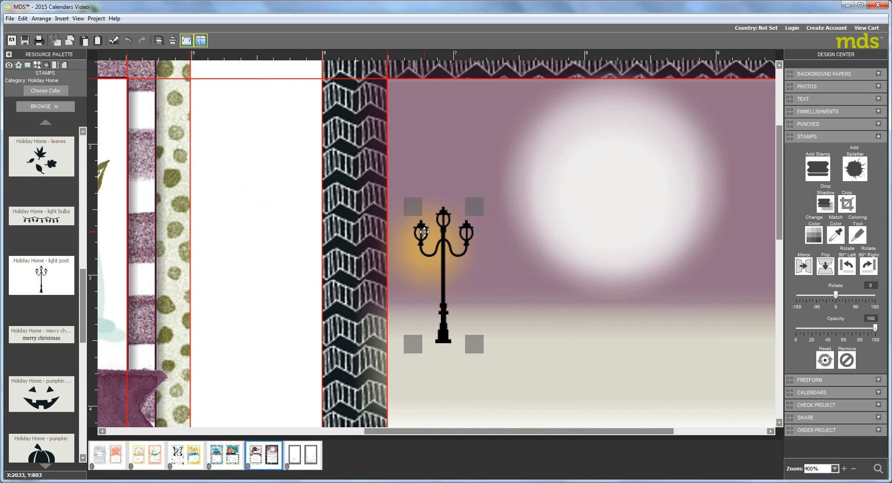
left_click(46, 65)
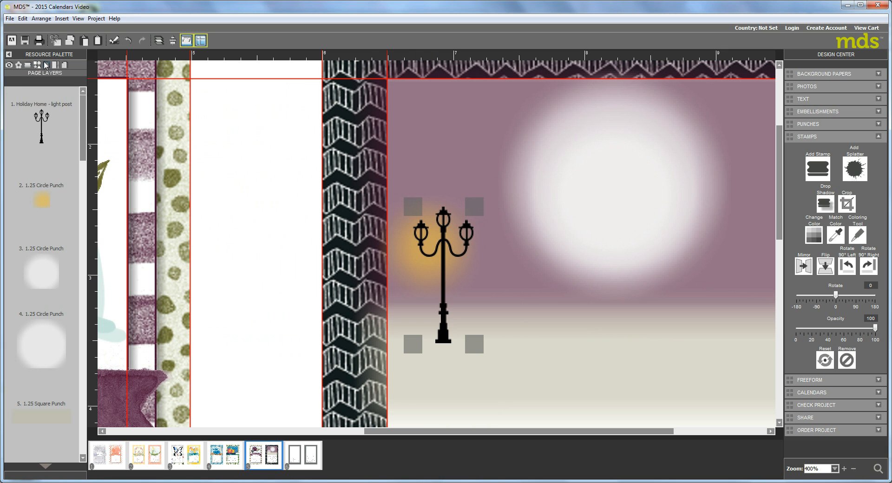
left_click_drag(48, 209, 31, 119)
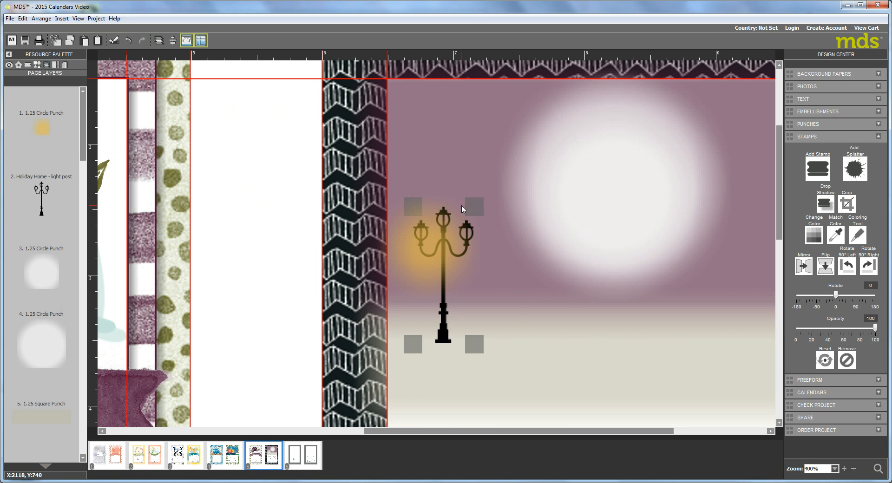
left_click_drag(472, 204, 458, 216)
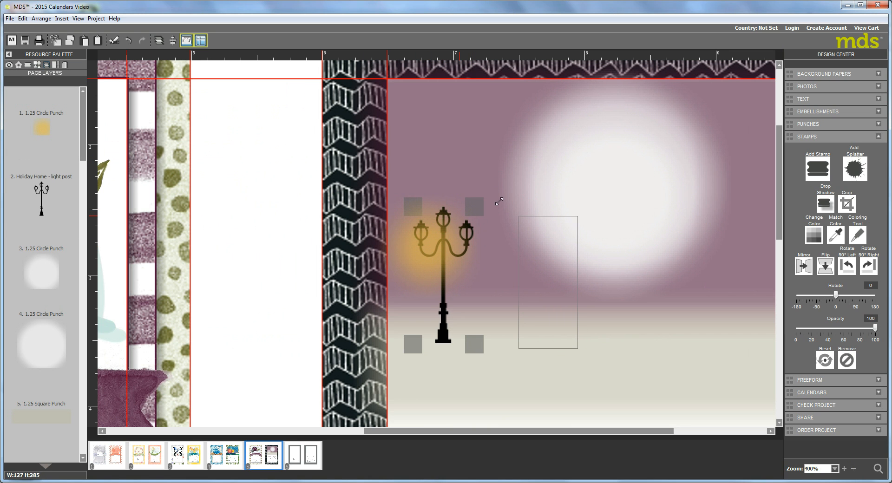
left_click_drag(516, 263, 517, 263)
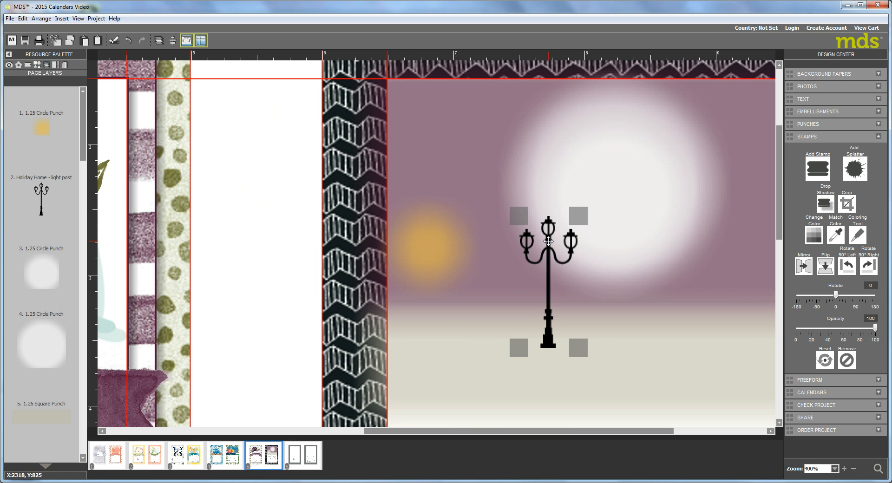
left_click(128, 40)
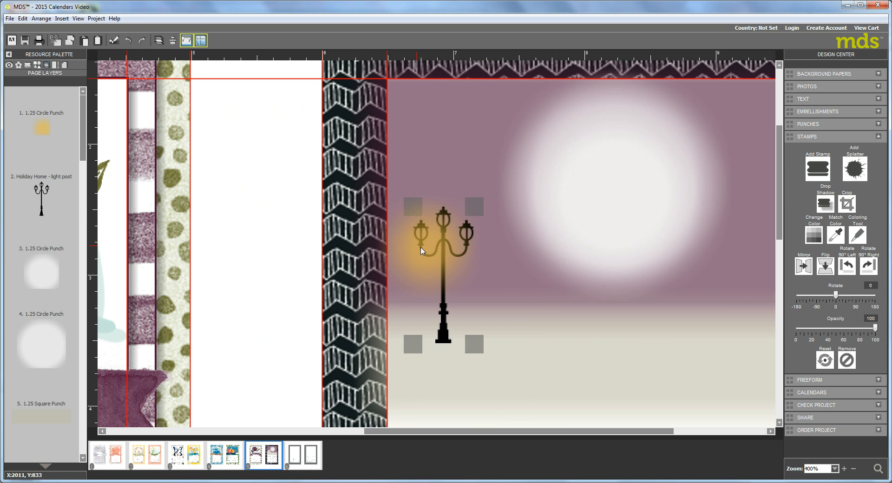
Shrink the golden glow further and position it horizontally and vertically over the light post's left lantern
left_click(425, 251)
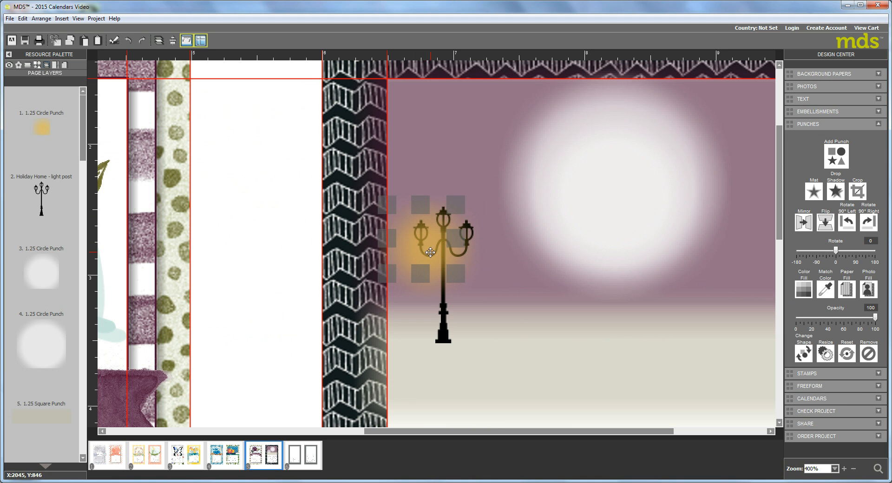
left_click_drag(454, 205, 437, 230)
left_click_drag(443, 263, 428, 260)
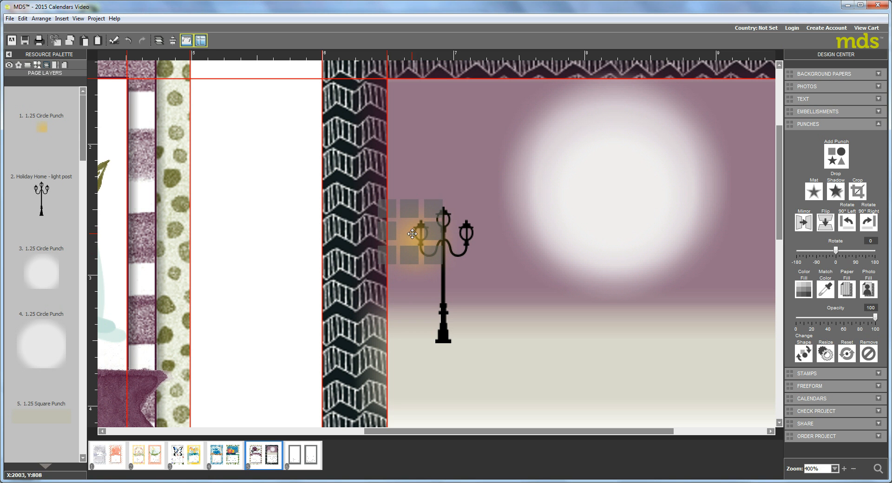
left_click_drag(420, 233, 429, 237)
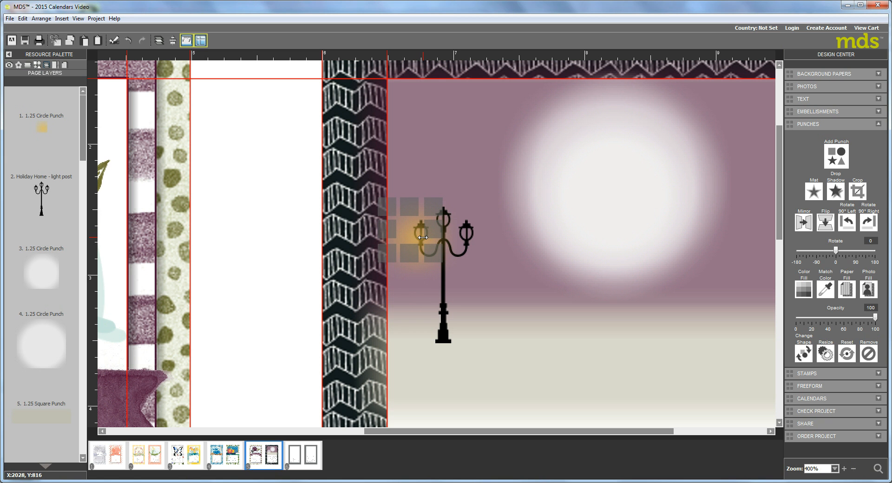
key("Right")
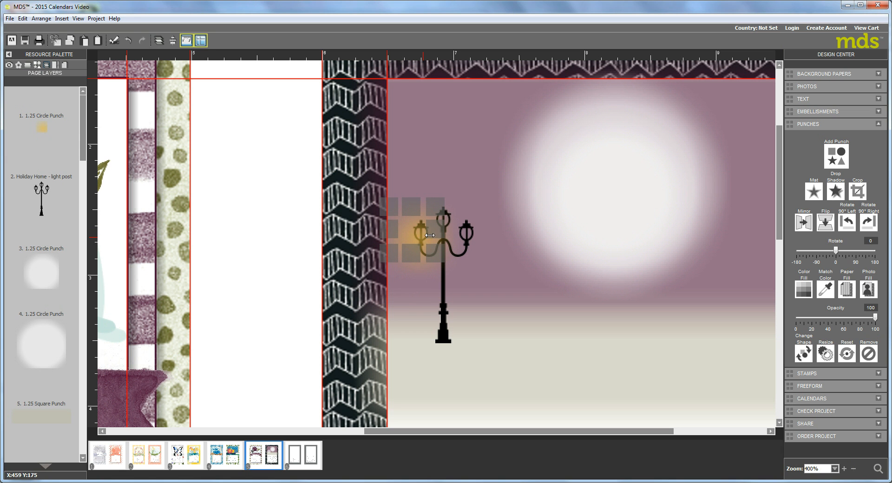
key("Right")
key("Right")
key("Right")
key("Right")
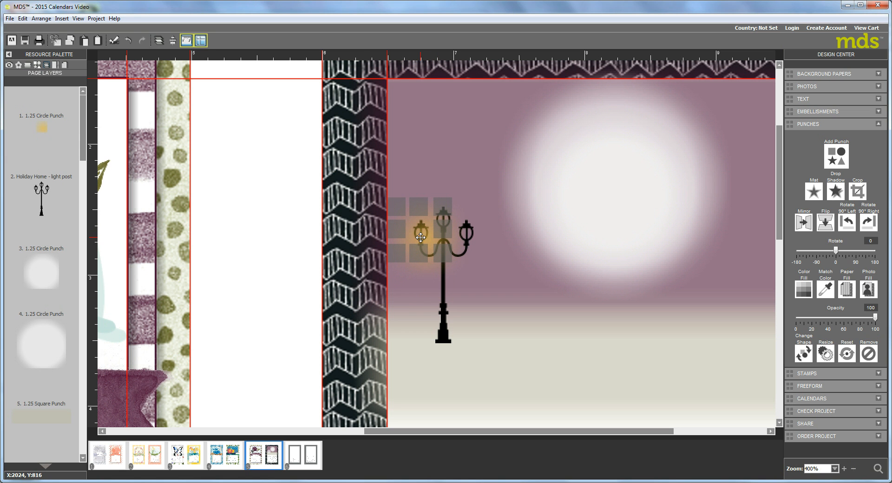
key("Left")
key("Left")
key("Left")
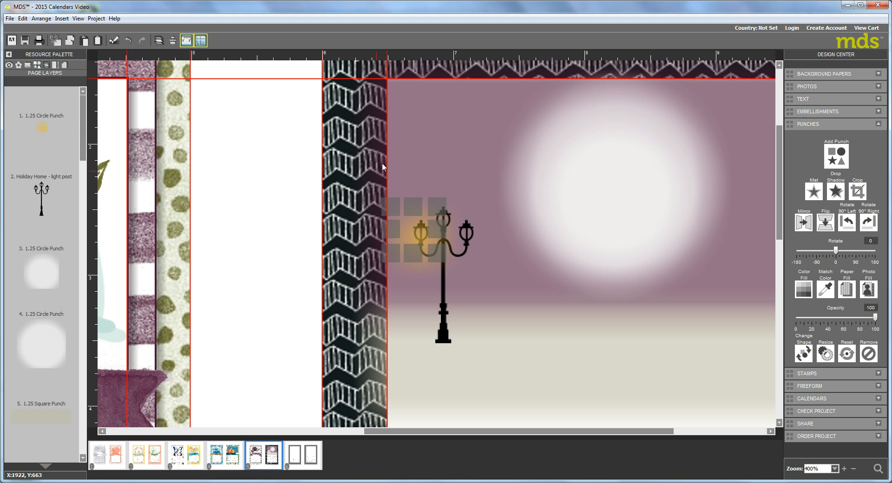
Set the canvas zoom to 125%
left_click(77, 19)
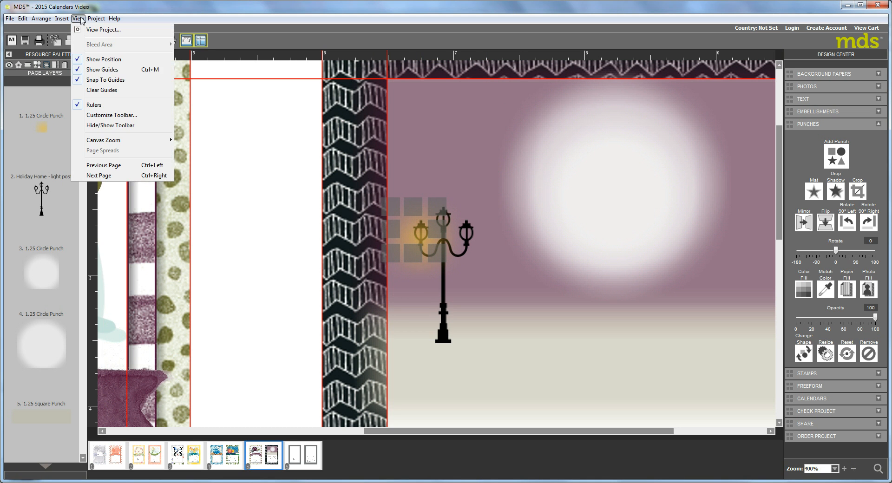
mouse_move(111, 142)
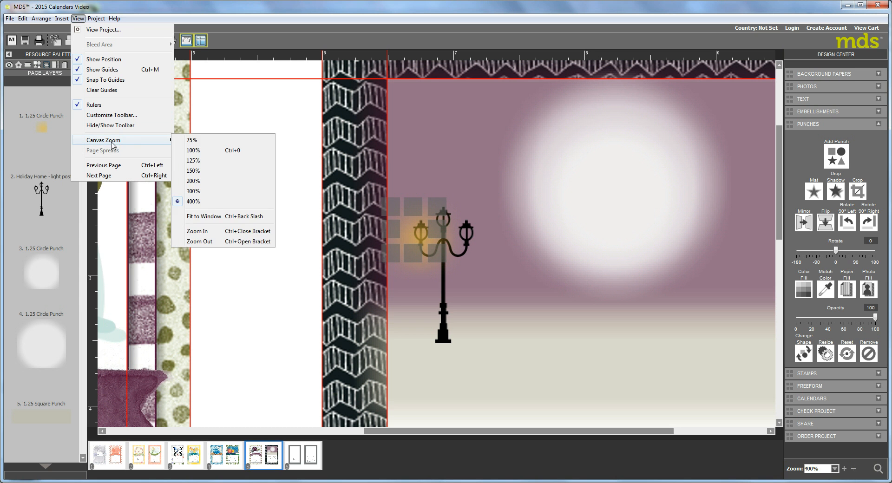
left_click(191, 161)
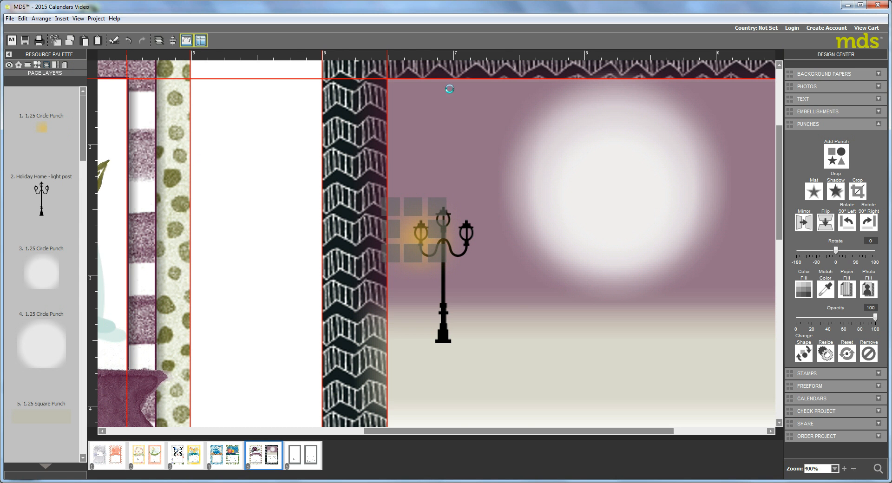